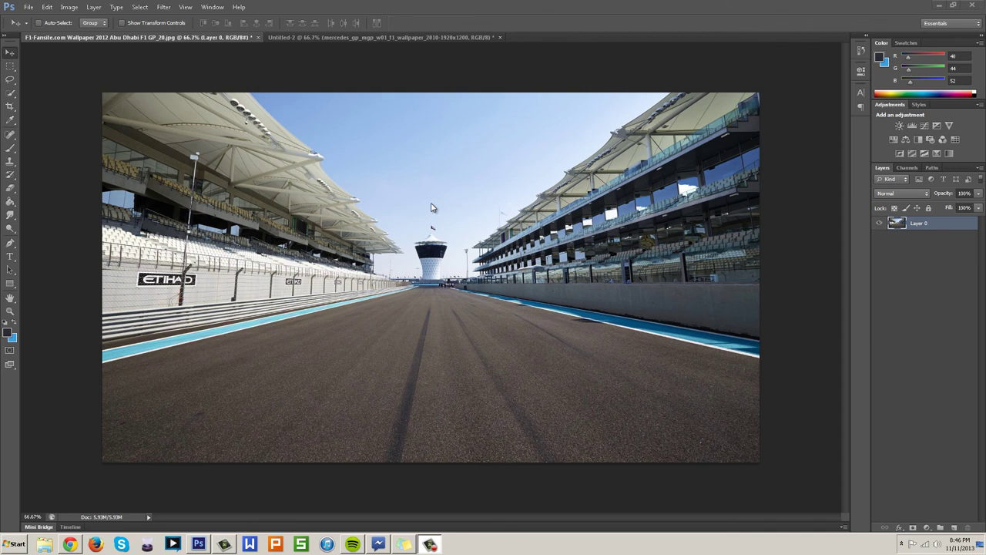
Step: Switch to the Untitled-2 document showing the F1 car composite
{"action": "left_click", "coordinate": [389, 36]}
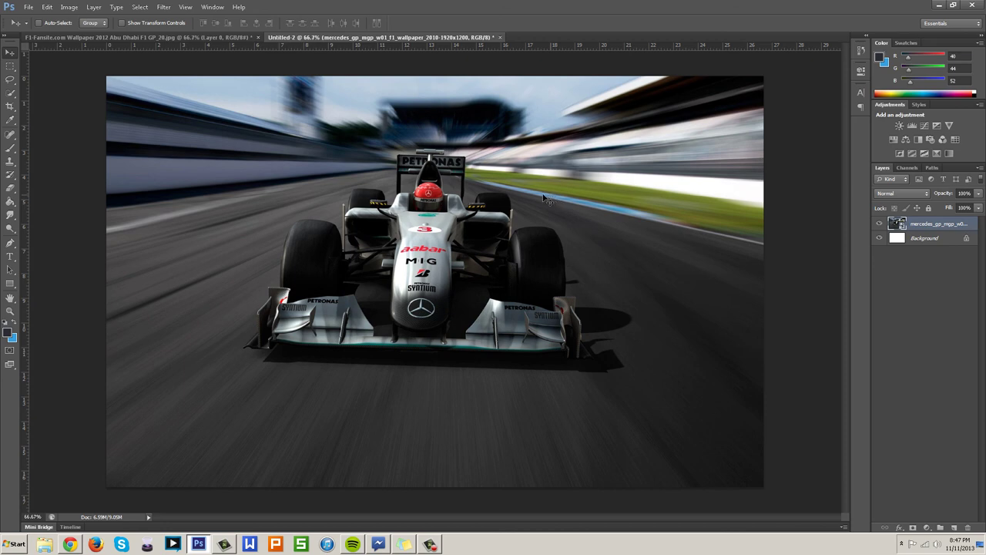
Step: In the Abu Dhabi track photo, duplicate Layer 0, hide the copy, and select Layer 0
{"action": "left_click", "coordinate": [166, 38]}
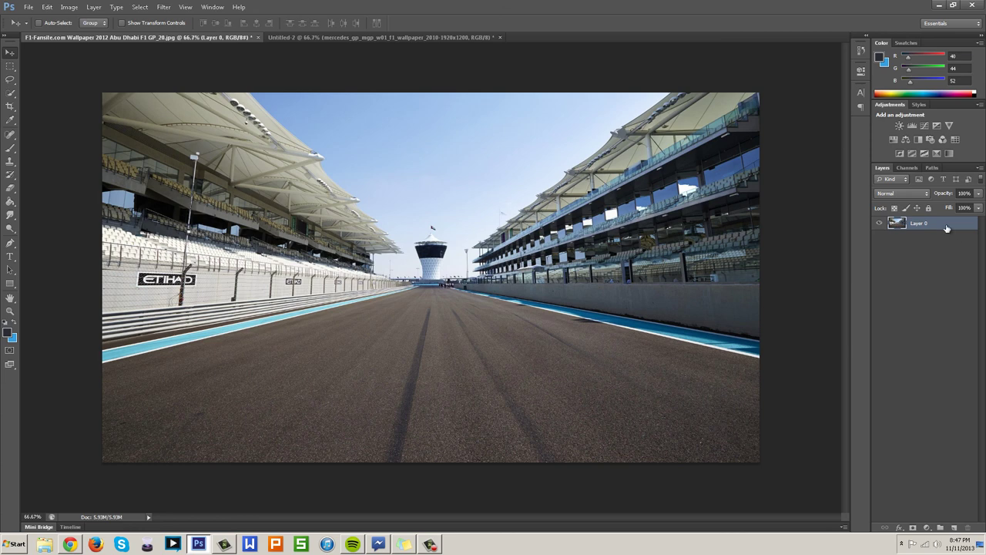
{"action": "key", "text": "ctrl+j"}
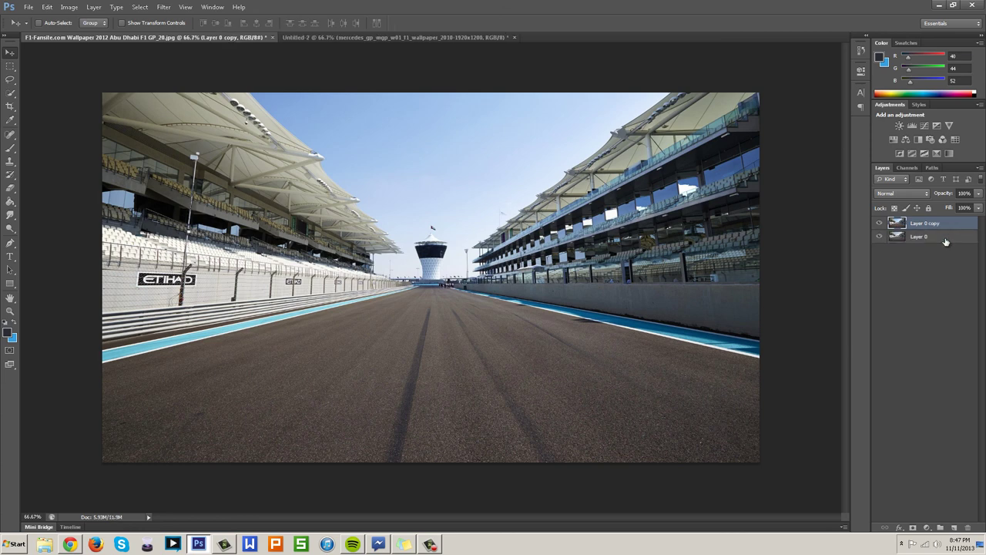
{"action": "left_click", "coordinate": [945, 242]}
{"action": "left_click", "coordinate": [953, 225]}
{"action": "left_click", "coordinate": [879, 223]}
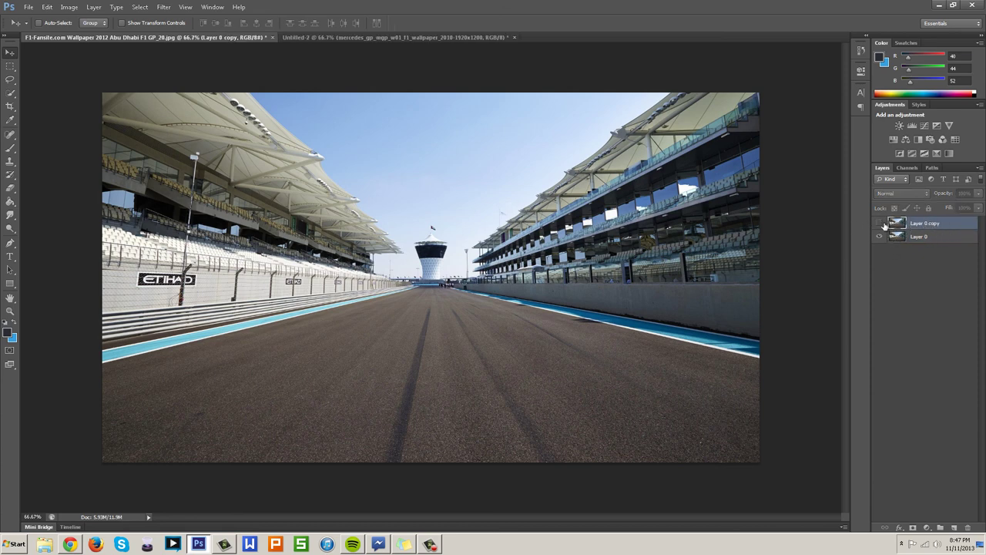
{"action": "left_click", "coordinate": [945, 239]}
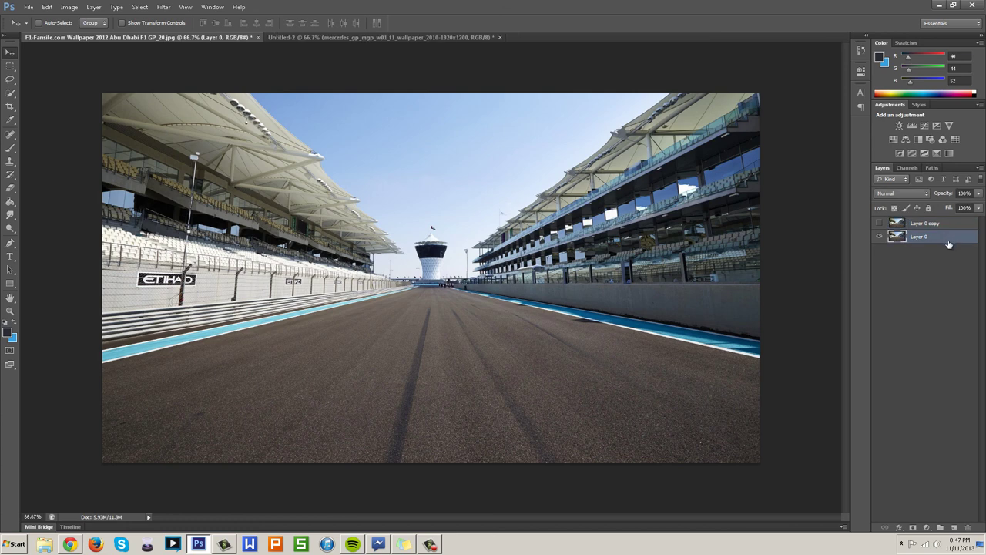
Step: Apply Filter > Distort > Spherize to Layer 0 with Amount set to -100%
{"action": "left_click", "coordinate": [163, 7]}
{"action": "mouse_move", "coordinate": [198, 124]}
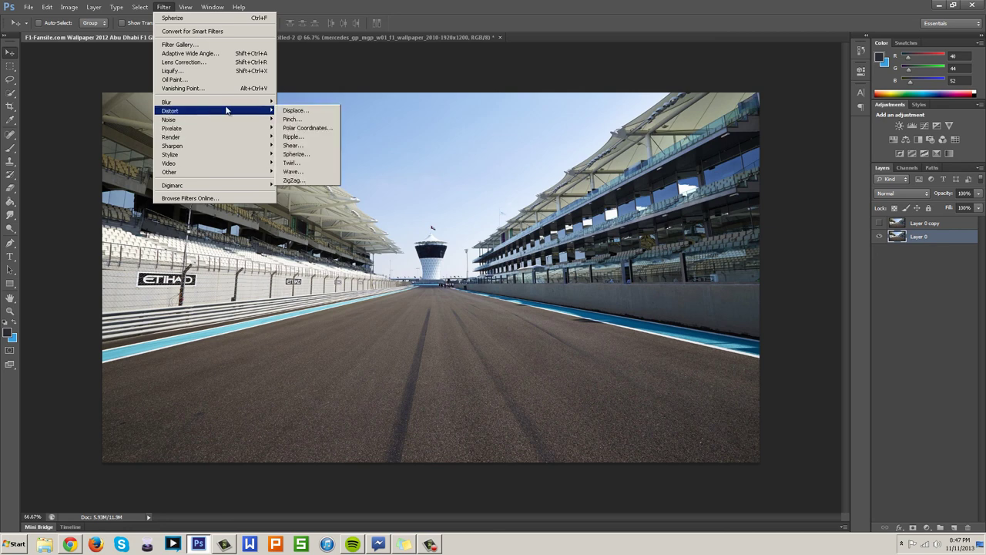
{"action": "left_click", "coordinate": [312, 156]}
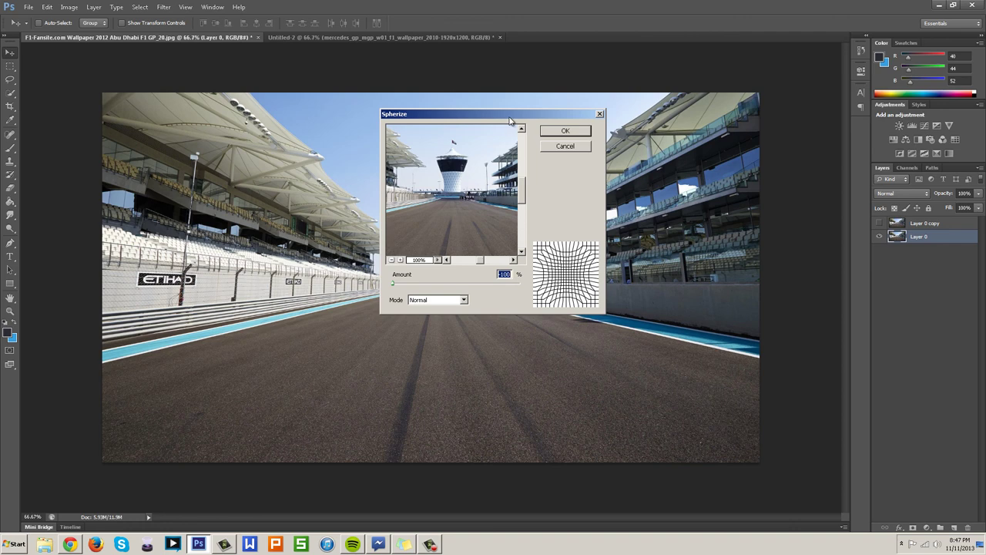
{"action": "left_click_drag", "start_coordinate": [517, 115], "coordinate": [698, 130]}
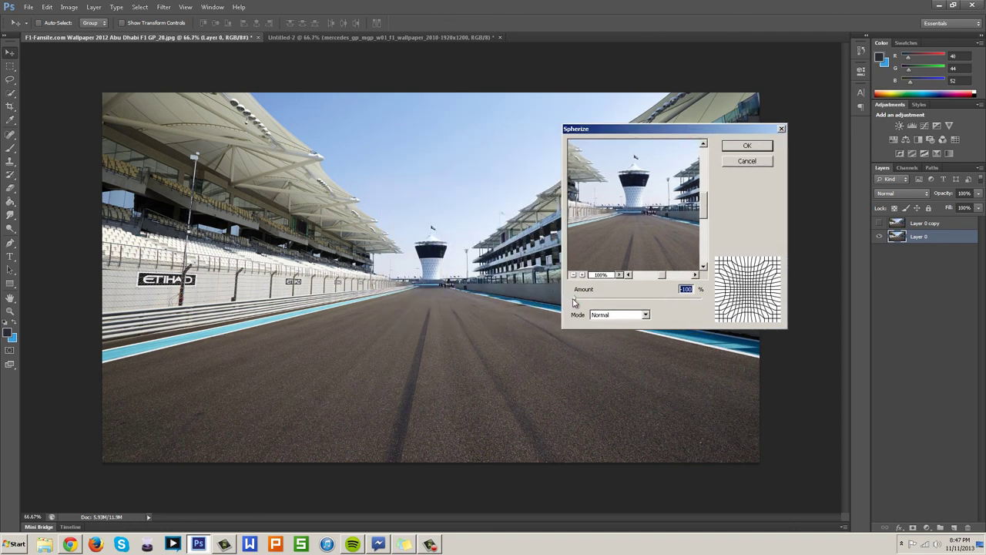
{"action": "mouse_move", "coordinate": [575, 299]}
{"action": "left_mouse_down"}
{"action": "mouse_move", "coordinate": [701, 300]}
{"action": "mouse_move", "coordinate": [573, 300]}
{"action": "left_mouse_up"}
{"action": "left_click", "coordinate": [573, 275]}
{"action": "left_click", "coordinate": [572, 275]}
{"action": "left_click", "coordinate": [572, 275]}
{"action": "left_click", "coordinate": [572, 275]}
{"action": "left_click", "coordinate": [572, 275]}
{"action": "left_click", "coordinate": [572, 275]}
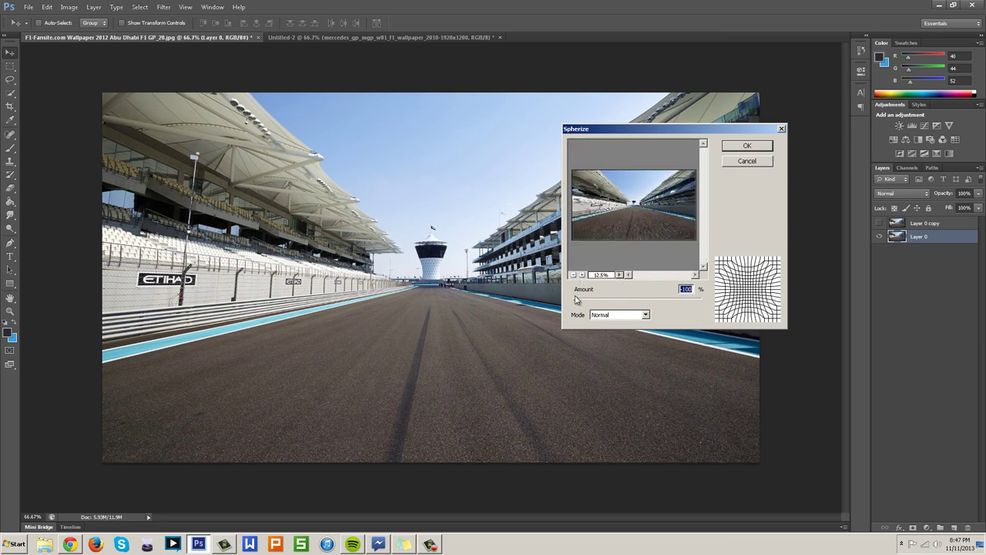
{"action": "left_click_drag", "start_coordinate": [574, 300], "coordinate": [728, 300]}
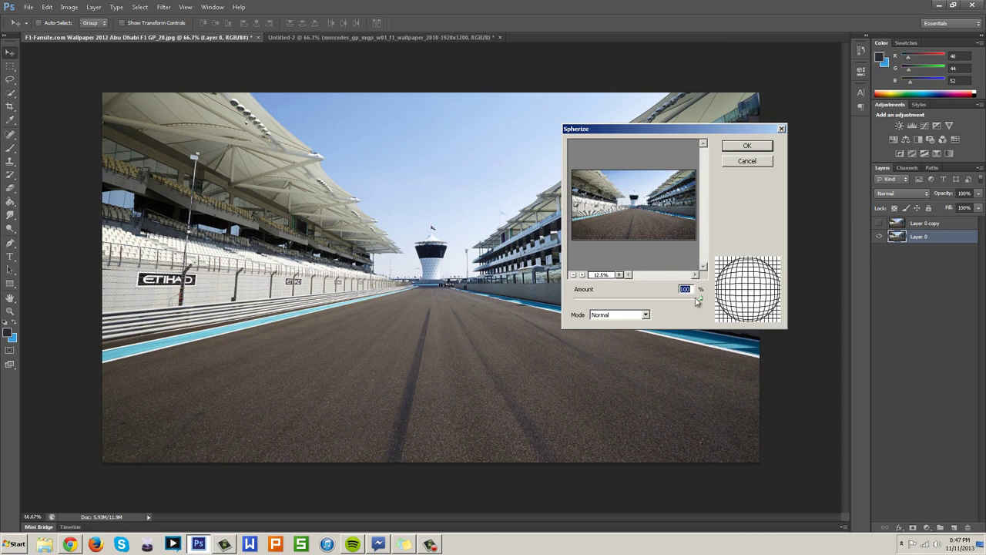
{"action": "left_click_drag", "start_coordinate": [701, 301], "coordinate": [535, 301]}
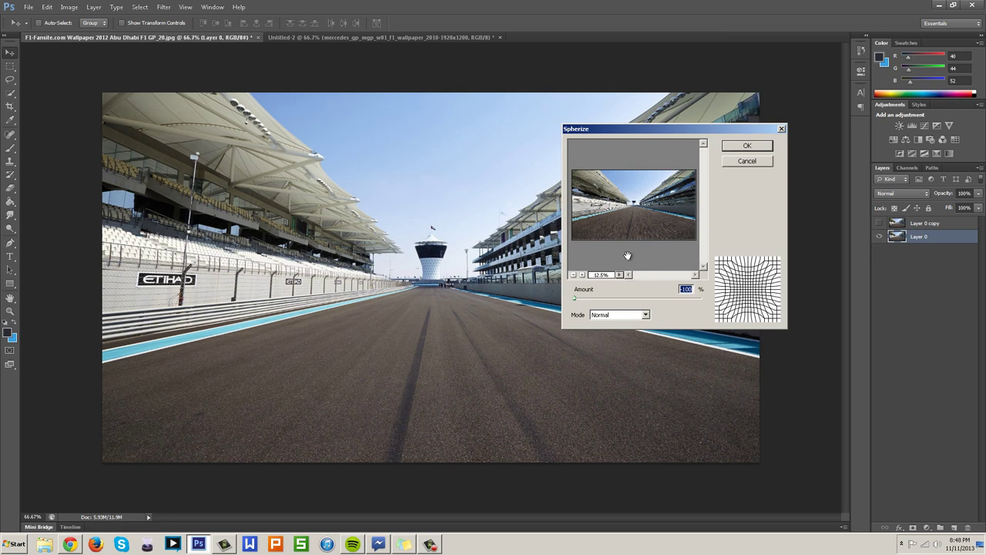
{"action": "left_click", "coordinate": [745, 147]}
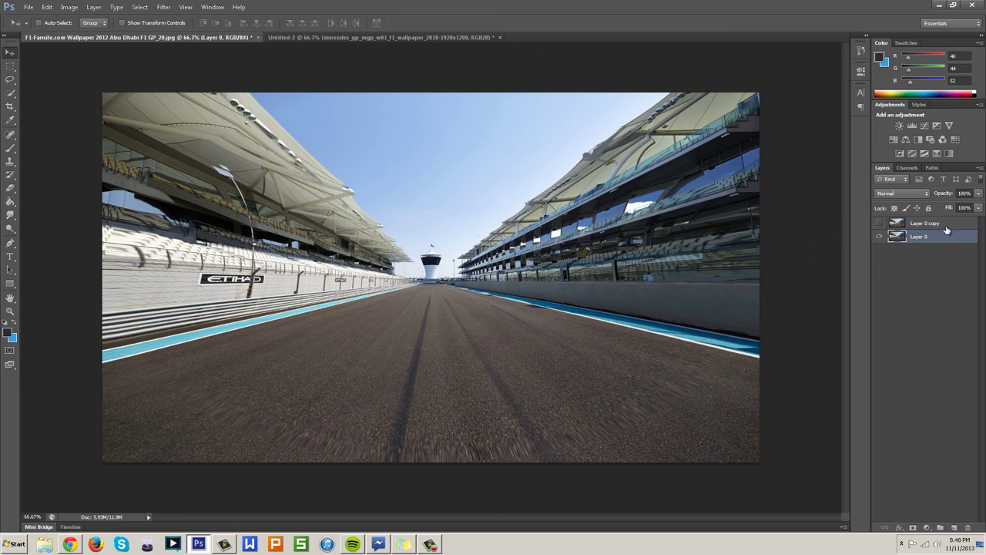
Step: Show Layer 0 copy, move it beneath Layer 0, and reselect the spherized Layer 0
{"action": "left_click", "coordinate": [881, 225]}
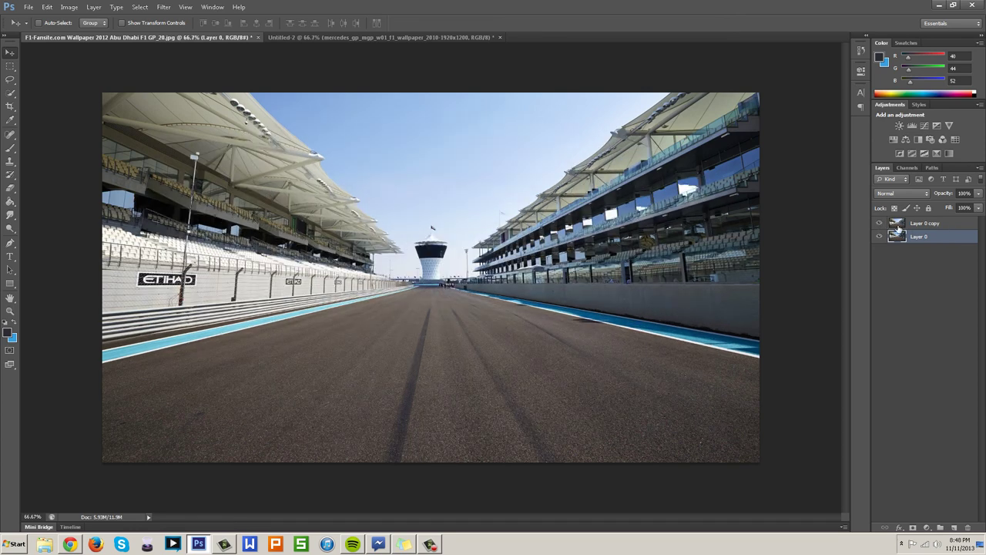
{"action": "left_click", "coordinate": [946, 224]}
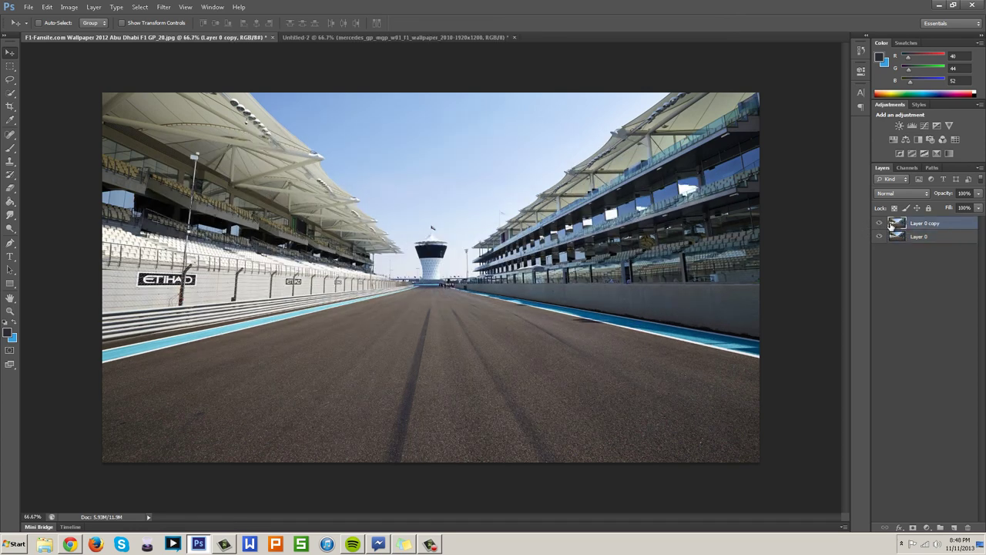
{"action": "left_click_drag", "start_coordinate": [946, 230], "coordinate": [928, 248]}
{"action": "left_click", "coordinate": [943, 224]}
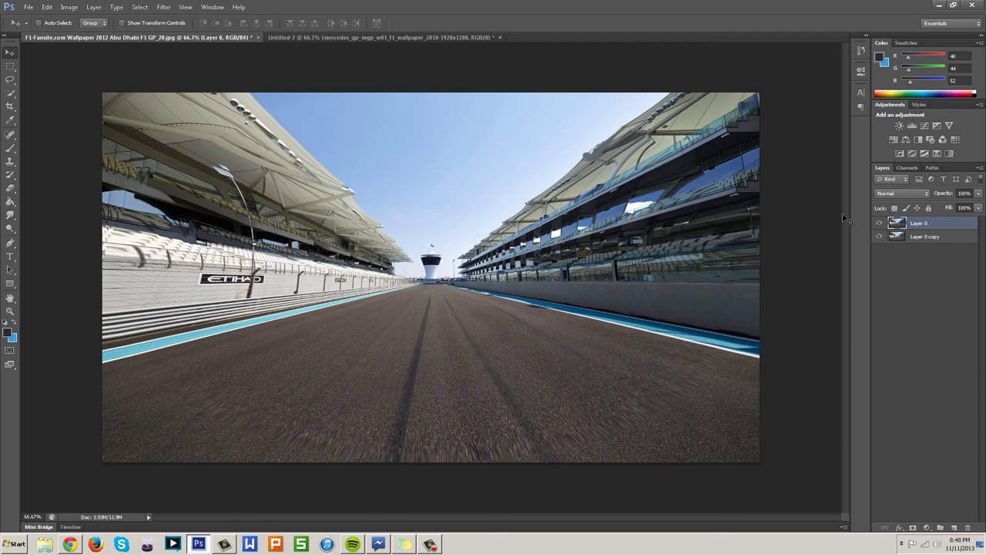
Step: Softly erase the warped right and lower-left edges with a 432 px, 0% hardness eraser
{"action": "left_click", "coordinate": [7, 188]}
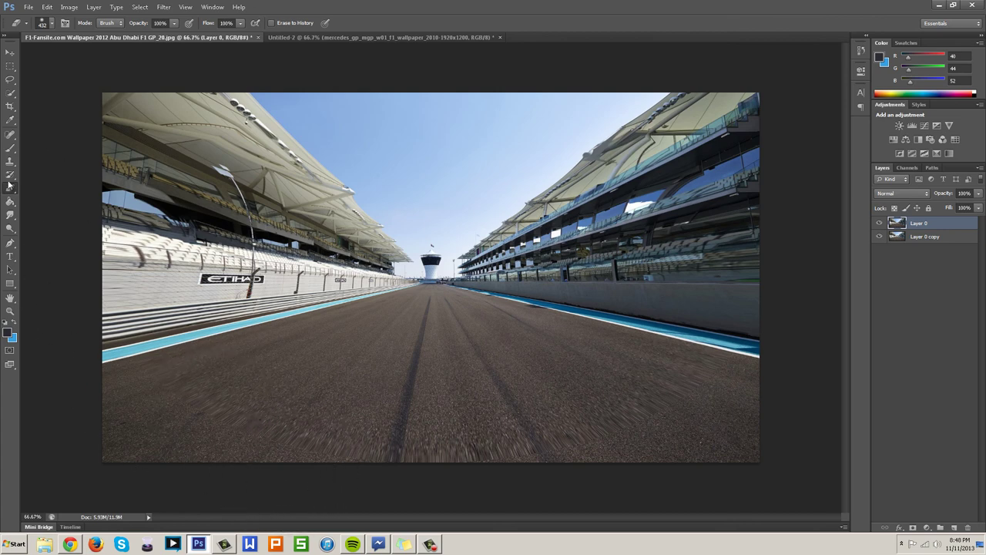
{"action": "left_click", "coordinate": [51, 22]}
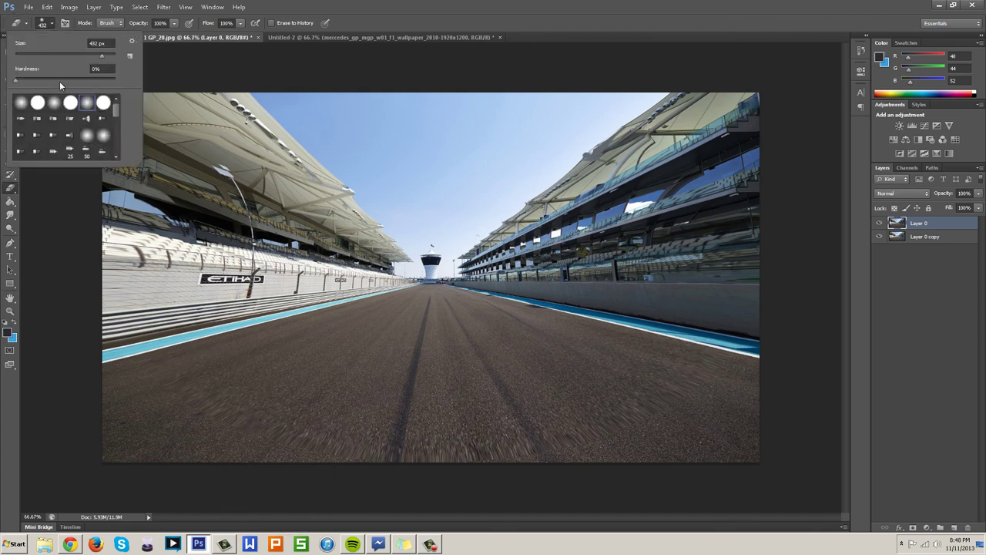
{"action": "left_click", "coordinate": [51, 24]}
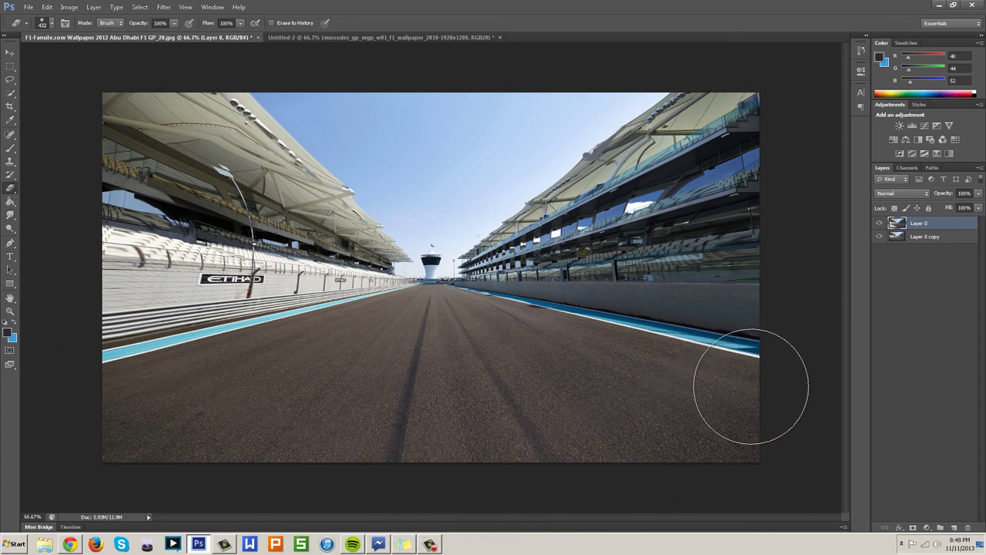
{"action": "mouse_move", "coordinate": [792, 316]}
{"action": "left_mouse_down"}
{"action": "mouse_move", "coordinate": [792, 172]}
{"action": "mouse_move", "coordinate": [814, 187]}
{"action": "mouse_move", "coordinate": [715, 66]}
{"action": "mouse_move", "coordinate": [771, 118]}
{"action": "left_mouse_up"}
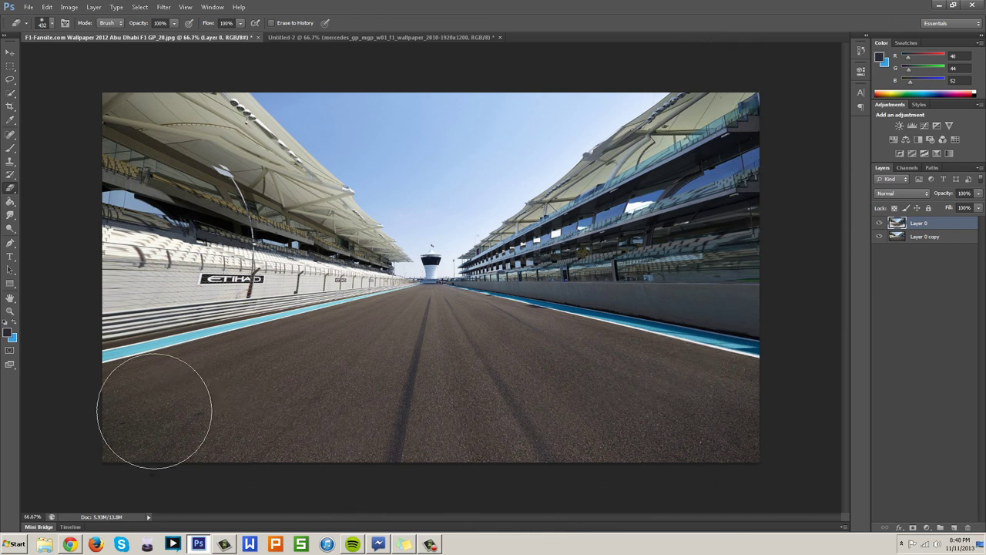
{"action": "mouse_move", "coordinate": [136, 387]}
{"action": "left_mouse_down"}
{"action": "mouse_move", "coordinate": [88, 322]}
{"action": "mouse_move", "coordinate": [94, 268]}
{"action": "mouse_move", "coordinate": [88, 277]}
{"action": "mouse_move", "coordinate": [67, 210]}
{"action": "mouse_move", "coordinate": [68, 176]}
{"action": "mouse_move", "coordinate": [83, 238]}
{"action": "mouse_move", "coordinate": [89, 199]}
{"action": "mouse_move", "coordinate": [92, 298]}
{"action": "left_mouse_up"}
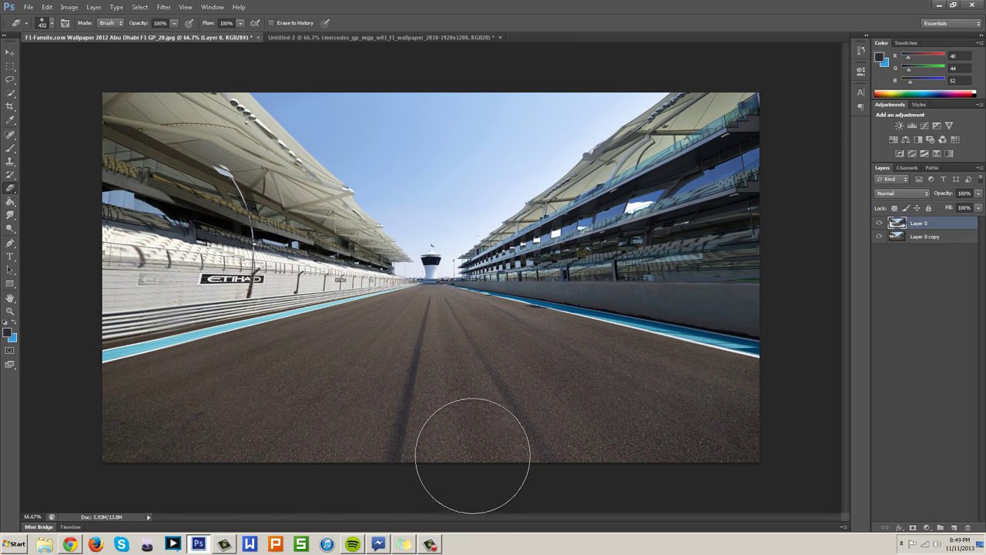
Step: Select both track photo layers and use Merge Visible to combine them into Layer 0
{"action": "left_click", "coordinate": [917, 236], "text": "shift"}
{"action": "right_click", "coordinate": [904, 235]}
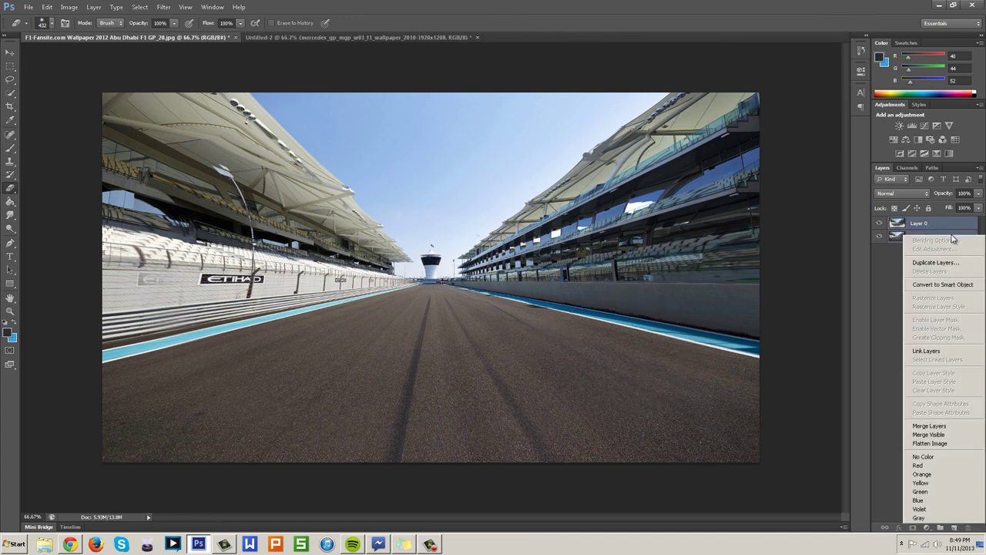
{"action": "left_click", "coordinate": [934, 436]}
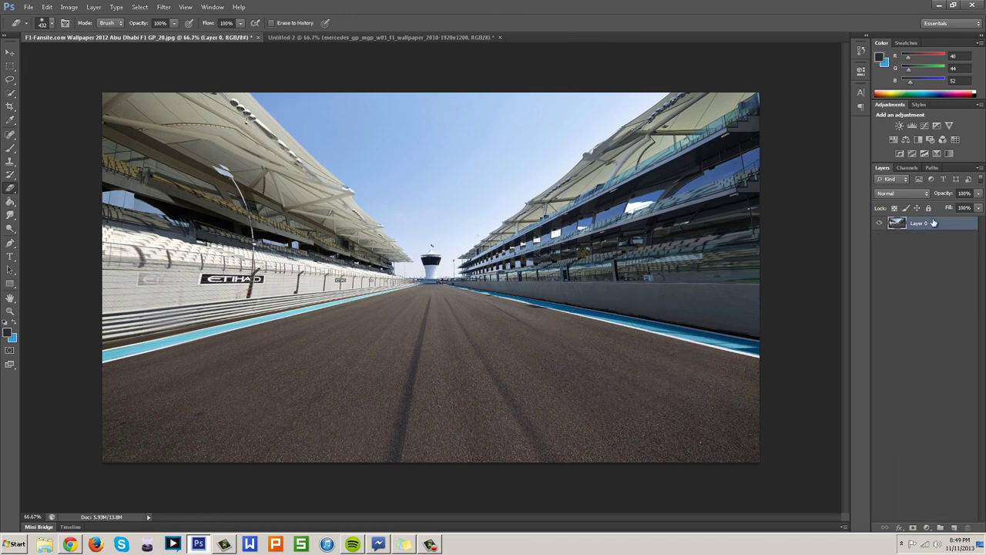